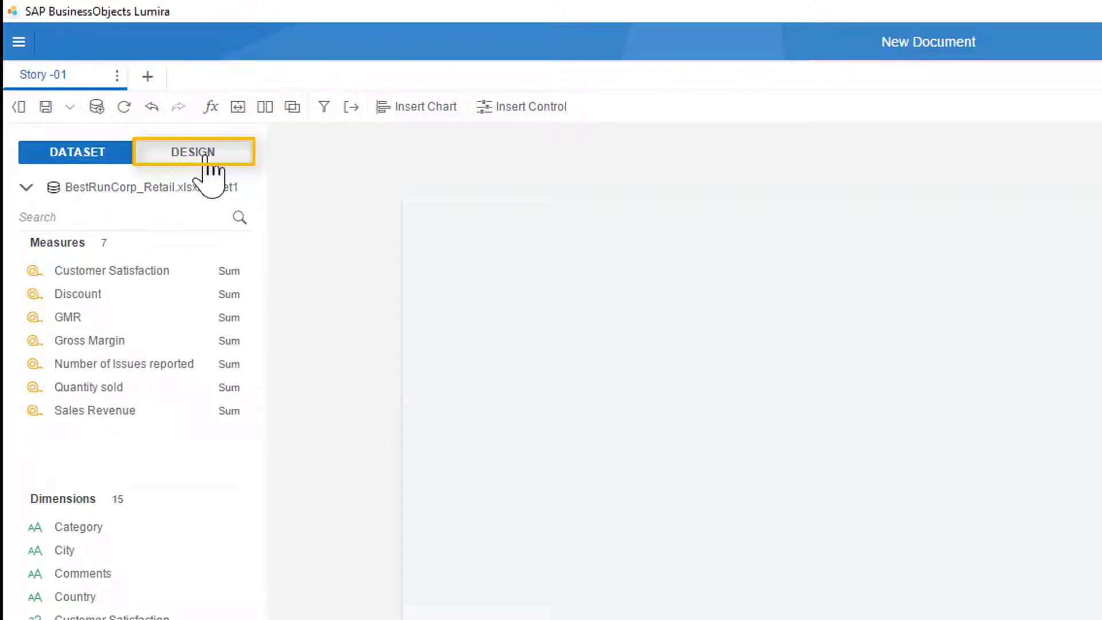
# Step: Switch to the Design resources and show the Images, Illustrations and Shapes library
pyautogui.click(198, 155)
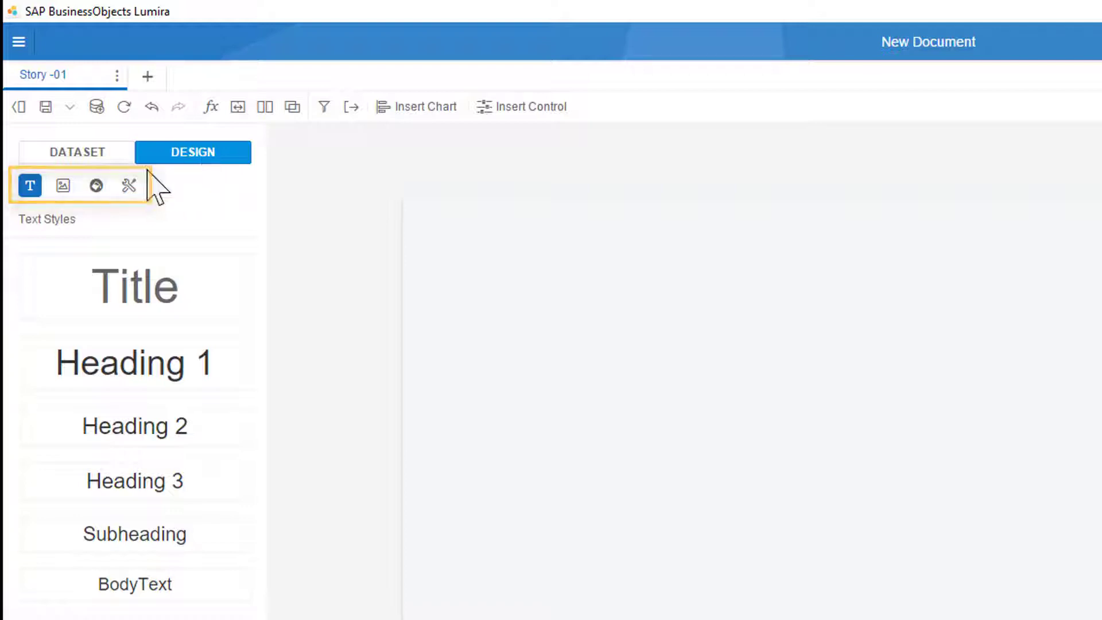
pyautogui.click(62, 186)
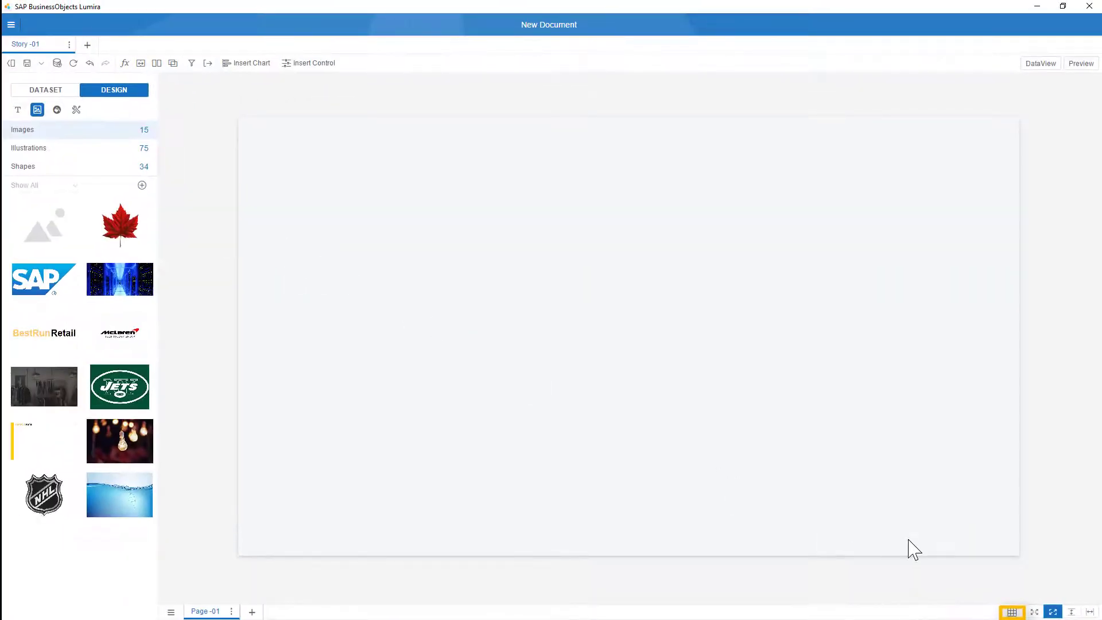
# Step: Turn on grid lines and draw a thin full-height rectangle along the page's left edge
pyautogui.click(1011, 613)
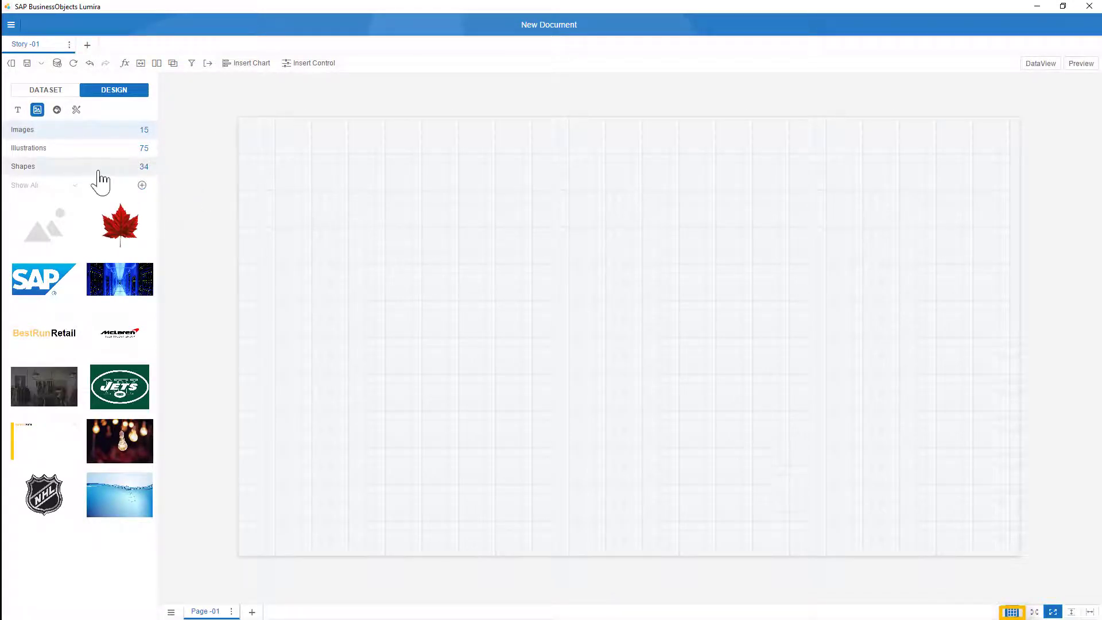
pyautogui.click(95, 166)
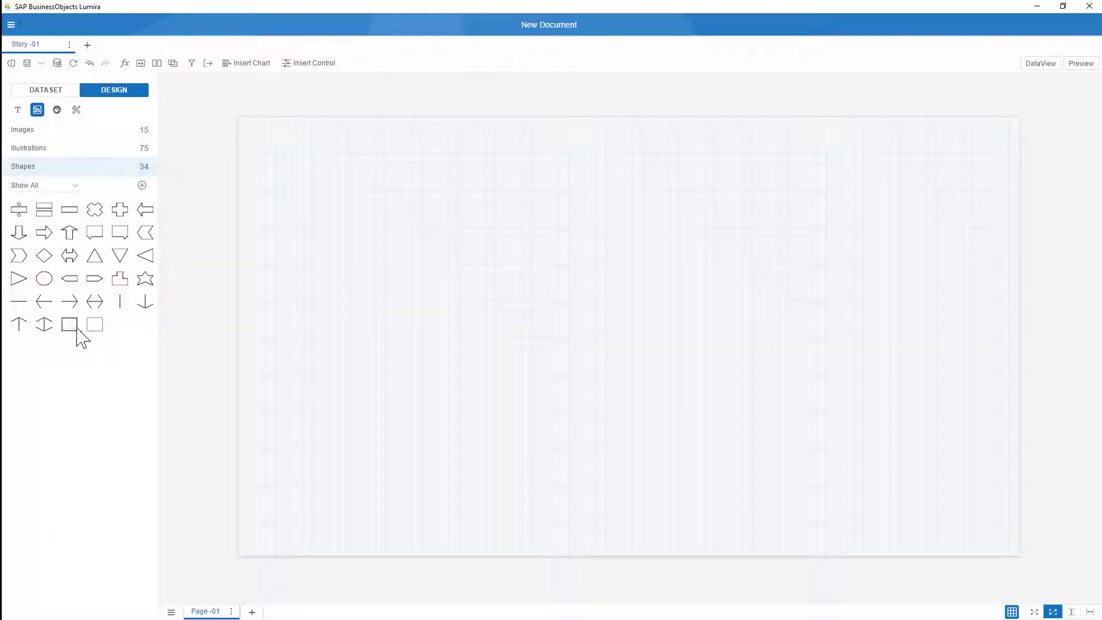
pyautogui.moveTo(78, 332)
pyautogui.mouseDown()
pyautogui.moveTo(271, 342)
pyautogui.moveTo(294, 365)
pyautogui.mouseUp()
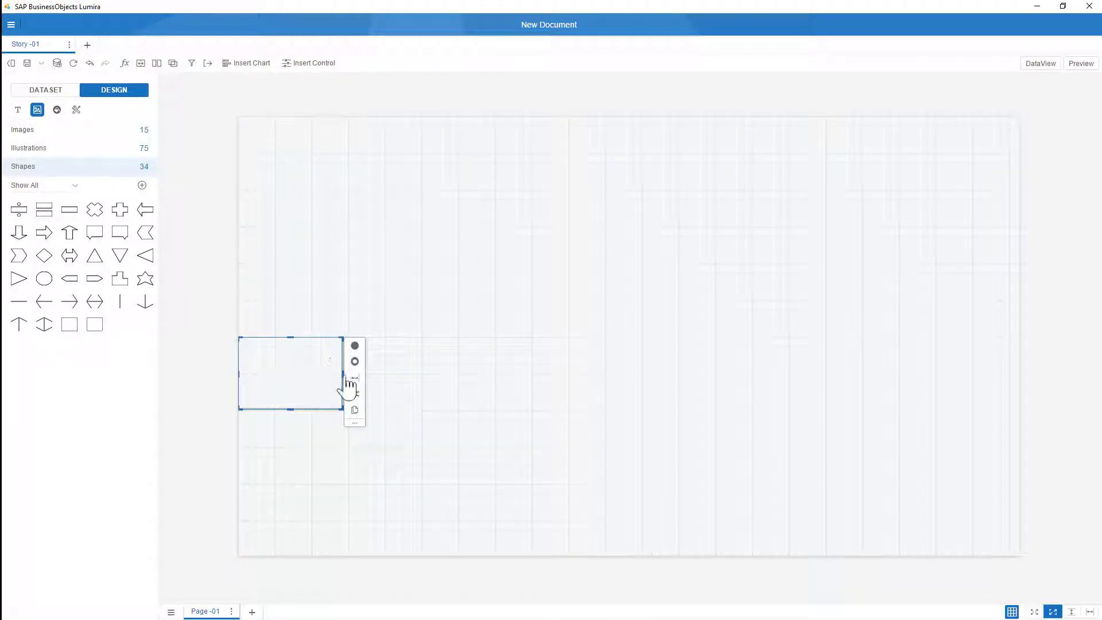
pyautogui.moveTo(342, 374); pyautogui.dragTo(275, 371)
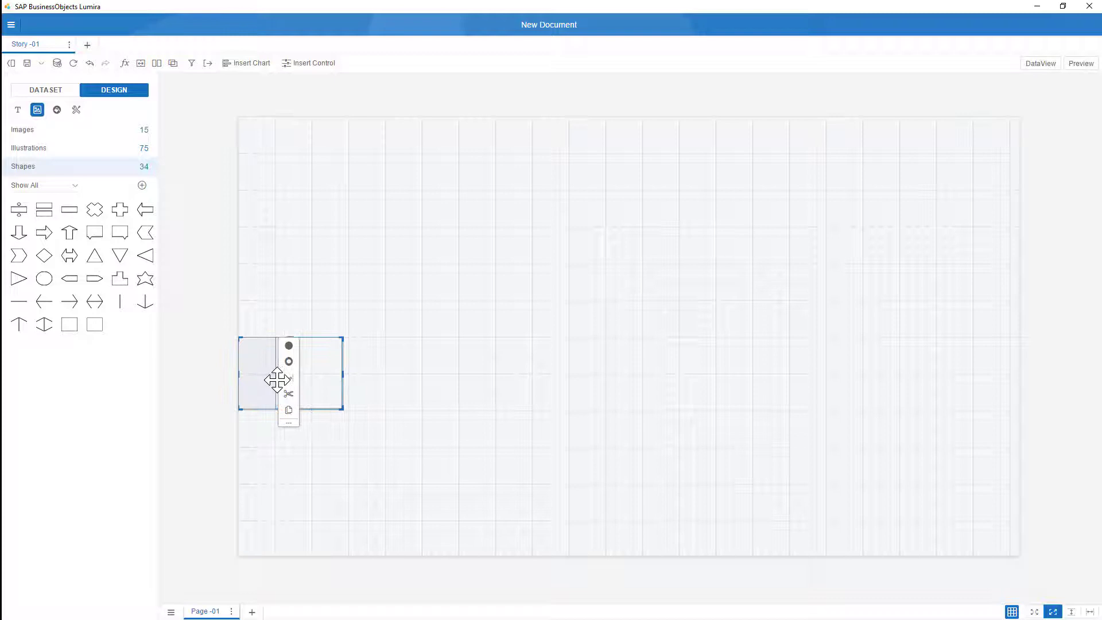
pyautogui.moveTo(257, 295); pyautogui.dragTo(248, 118)
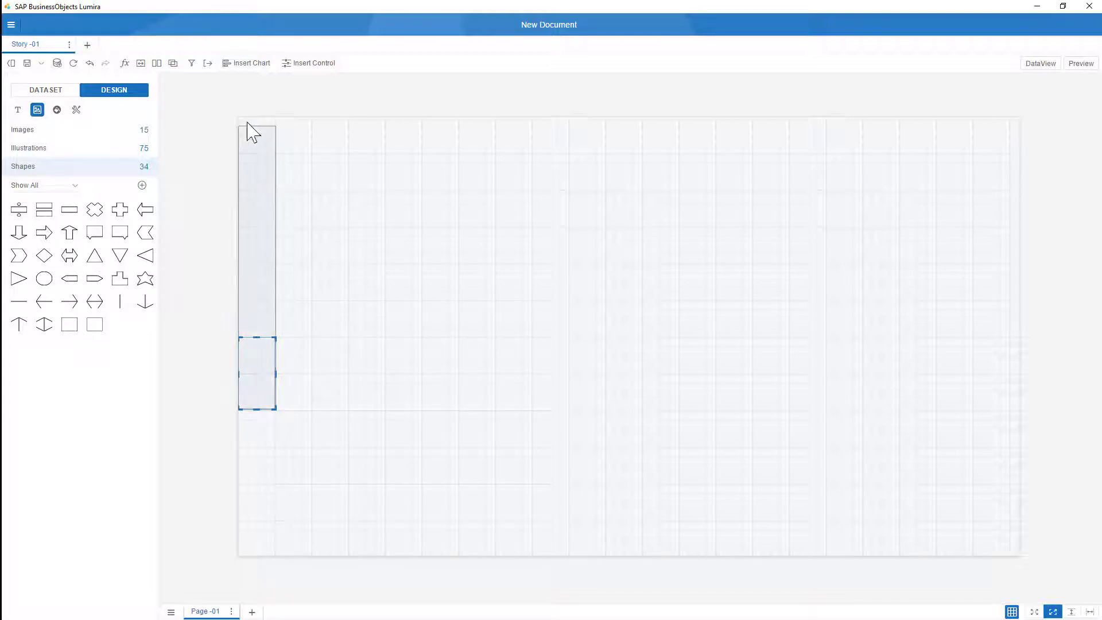
pyautogui.moveTo(257, 408); pyautogui.dragTo(263, 551)
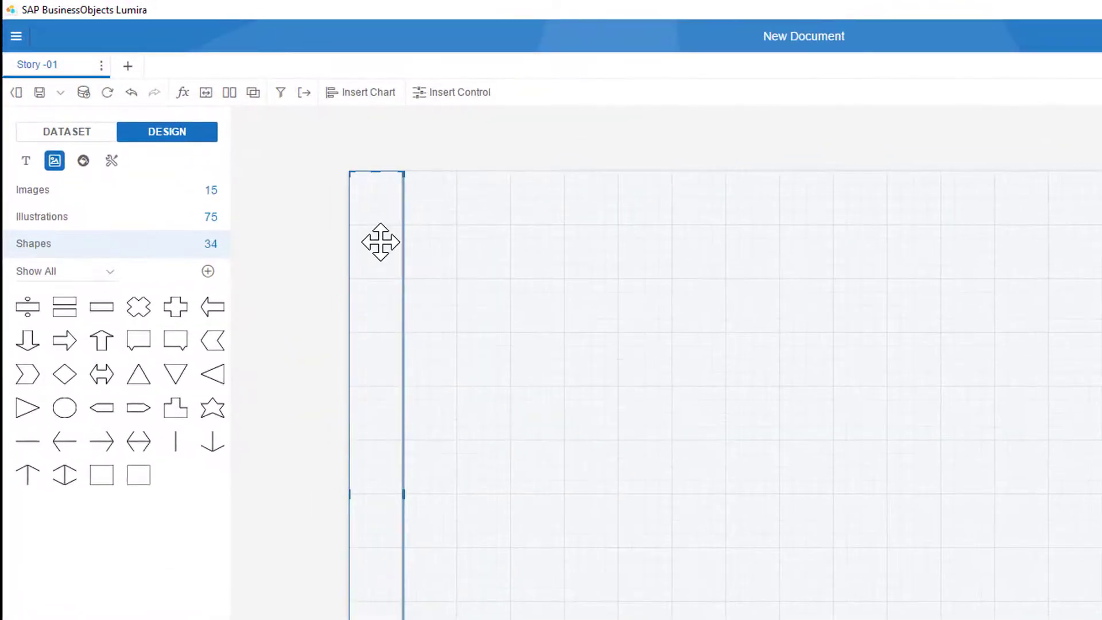
# Step: Open the rectangle's fill colour picker to apply gold F0AB00
pyautogui.rightClick(381, 243)
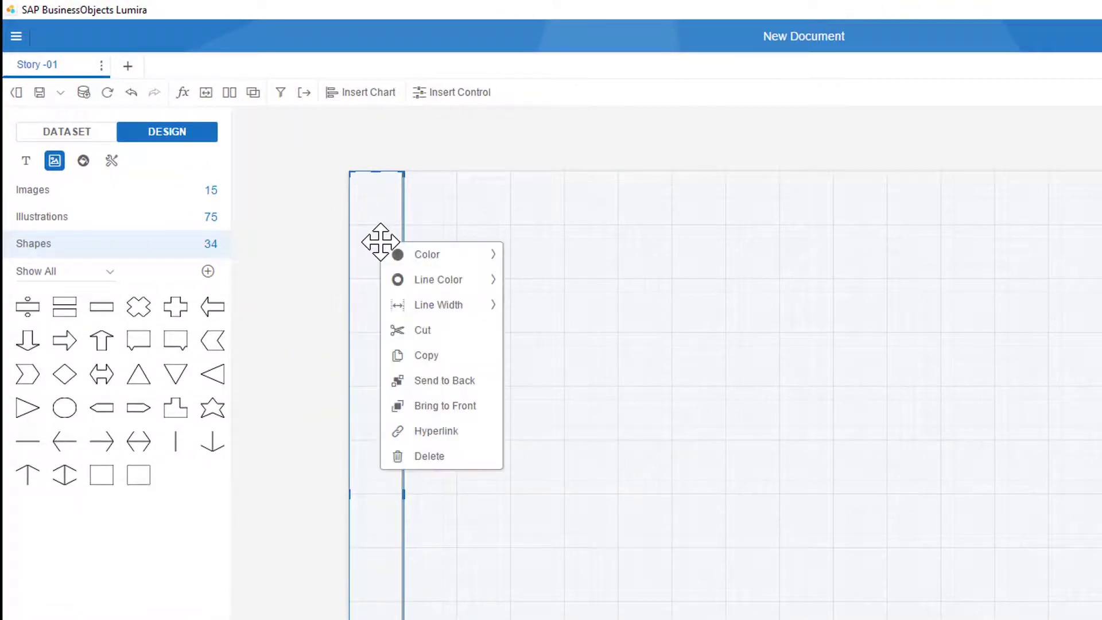
pyautogui.click(447, 261)
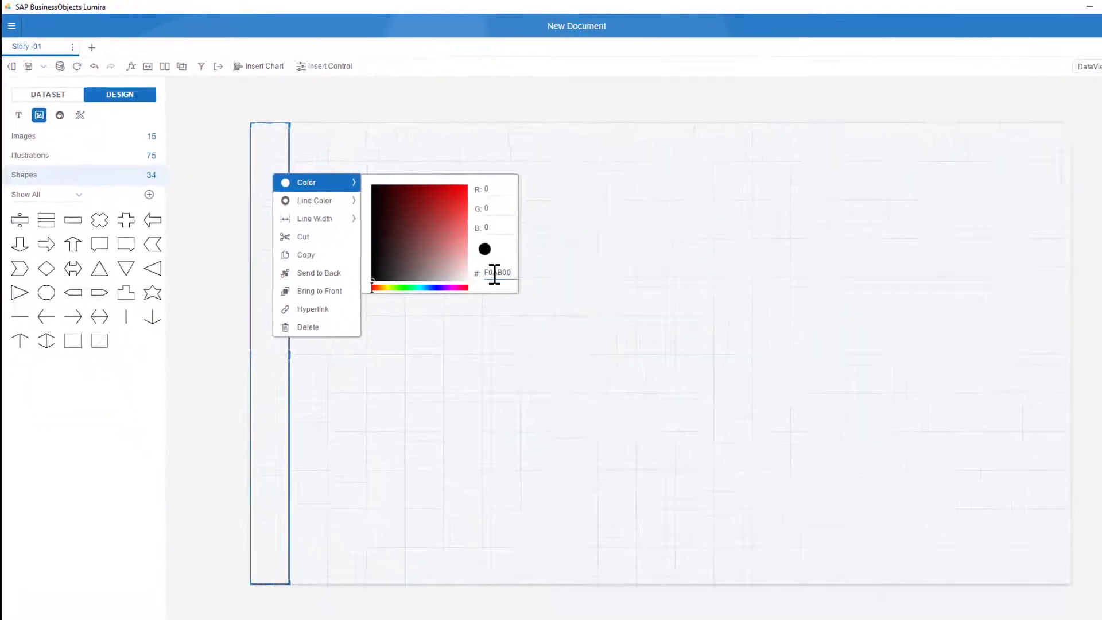
pyautogui.write('F0AB00')
# Step: Apply the gold fill, then place the enlarged BestRunRetail logo beside the bar
pyautogui.press('Return')
pyautogui.click(384, 362)
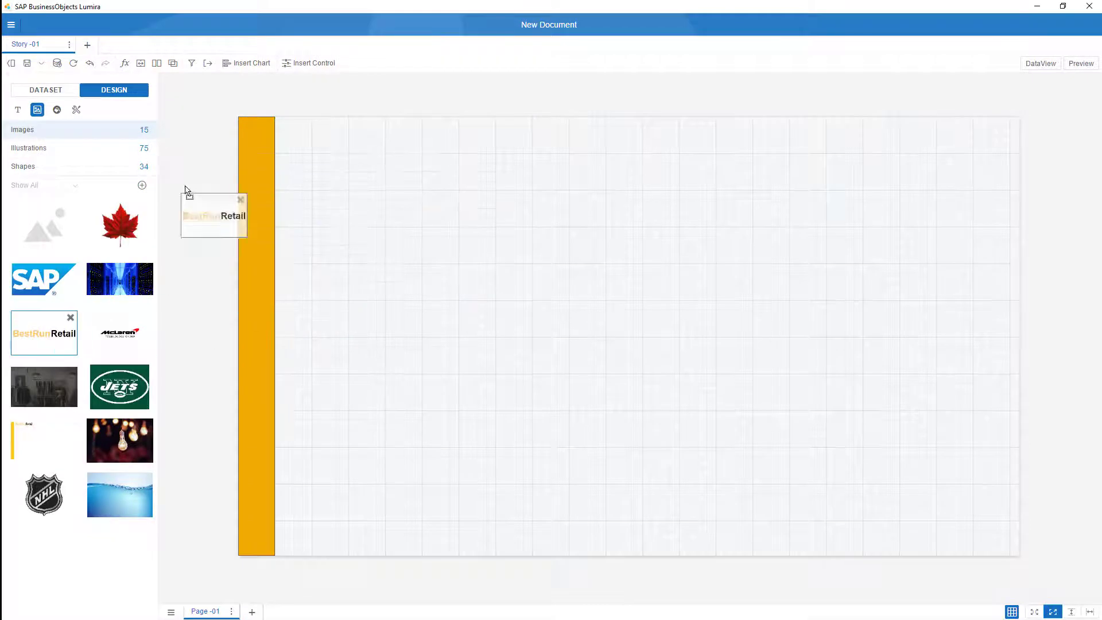
pyautogui.moveTo(44, 333)
pyautogui.mouseDown()
pyautogui.moveTo(331, 155)
pyautogui.moveTo(459, 155)
pyautogui.mouseUp()
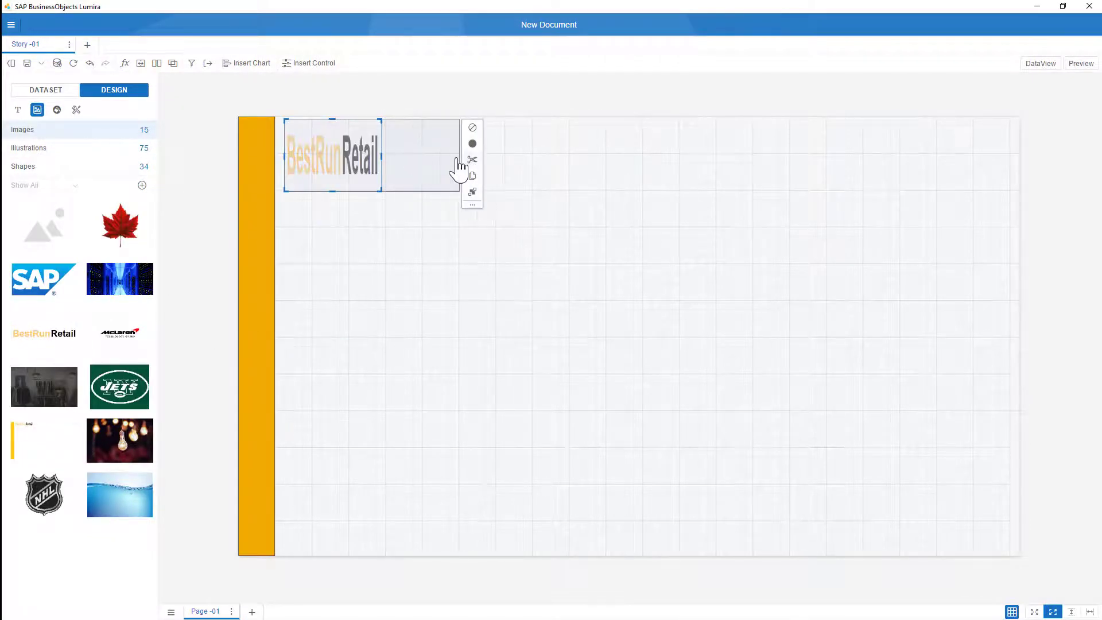
pyautogui.moveTo(387, 183)
pyautogui.mouseDown()
pyautogui.moveTo(360, 183)
pyautogui.moveTo(366, 137)
pyautogui.mouseUp()
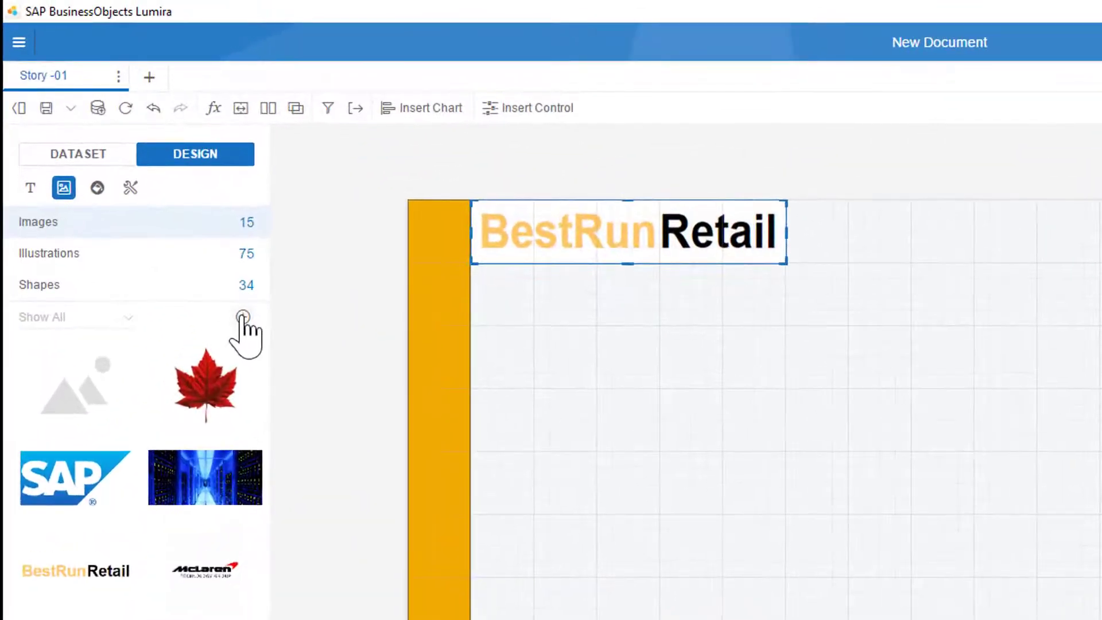
pyautogui.click(156, 205)
# Step: Import 'Lumira Discovery Icon transparent.png' and place it small in the page's top-right corner
pyautogui.click(651, 319)
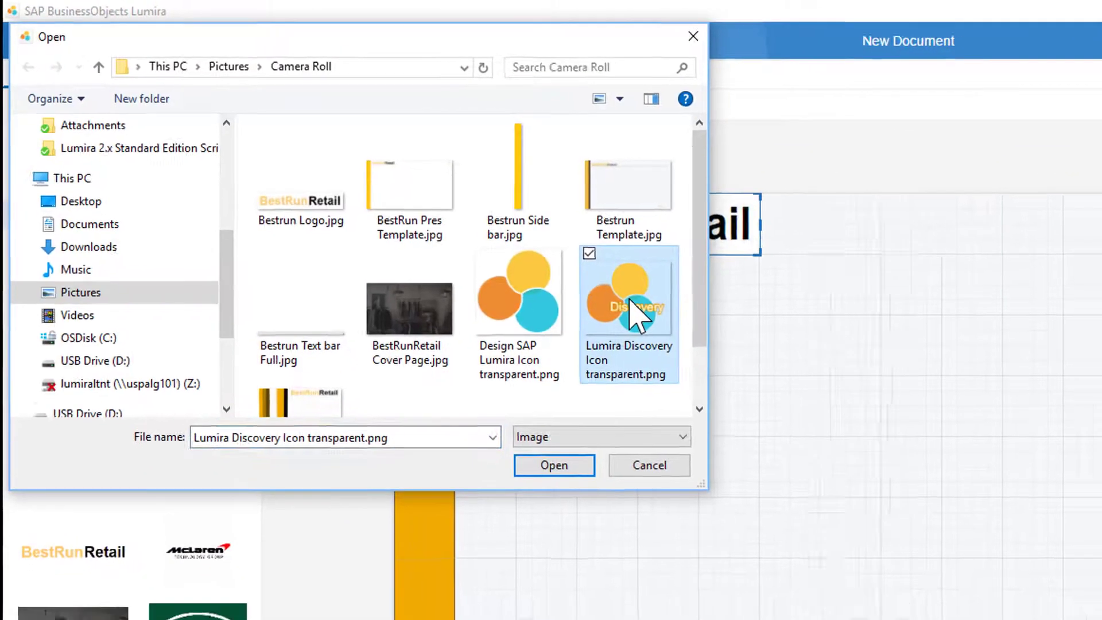
pyautogui.click(573, 481)
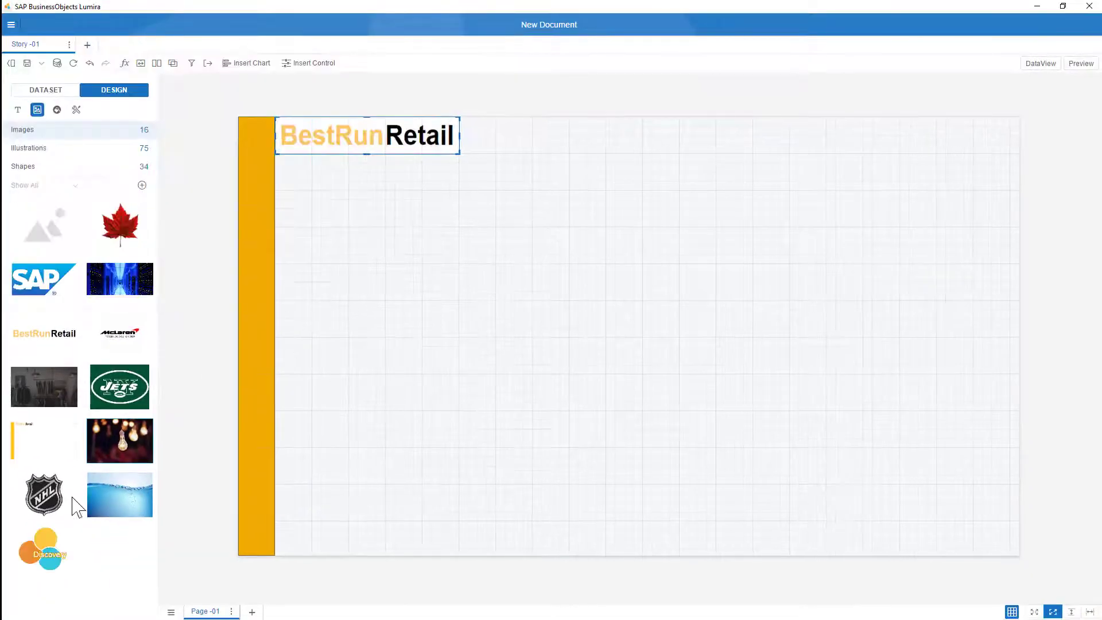
pyautogui.moveTo(43, 549); pyautogui.dragTo(942, 138)
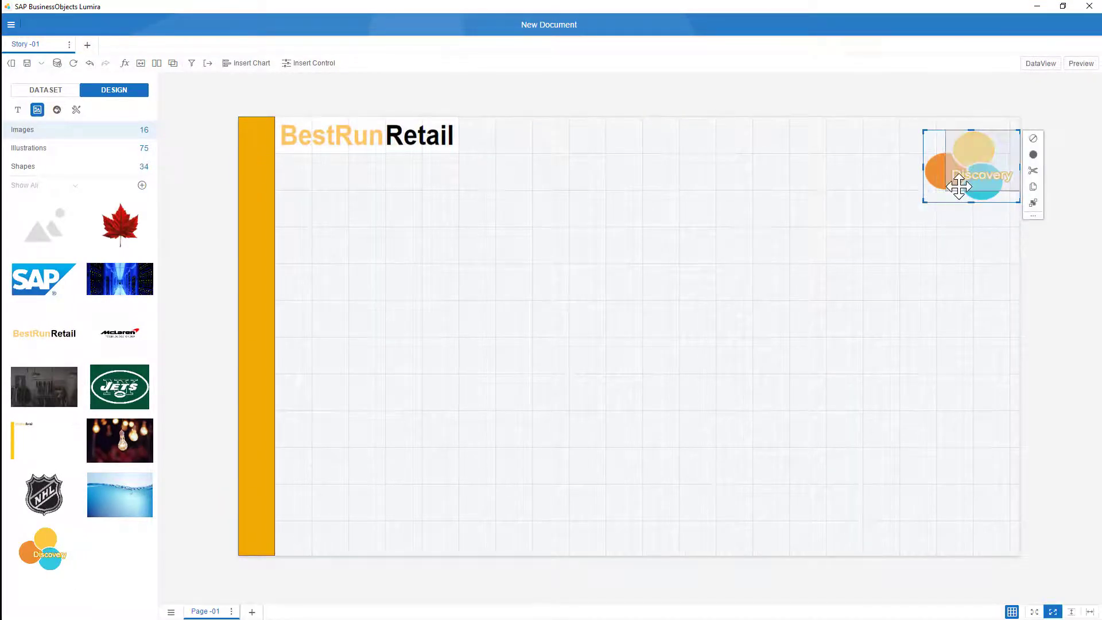
pyautogui.moveTo(971, 176); pyautogui.dragTo(973, 155)
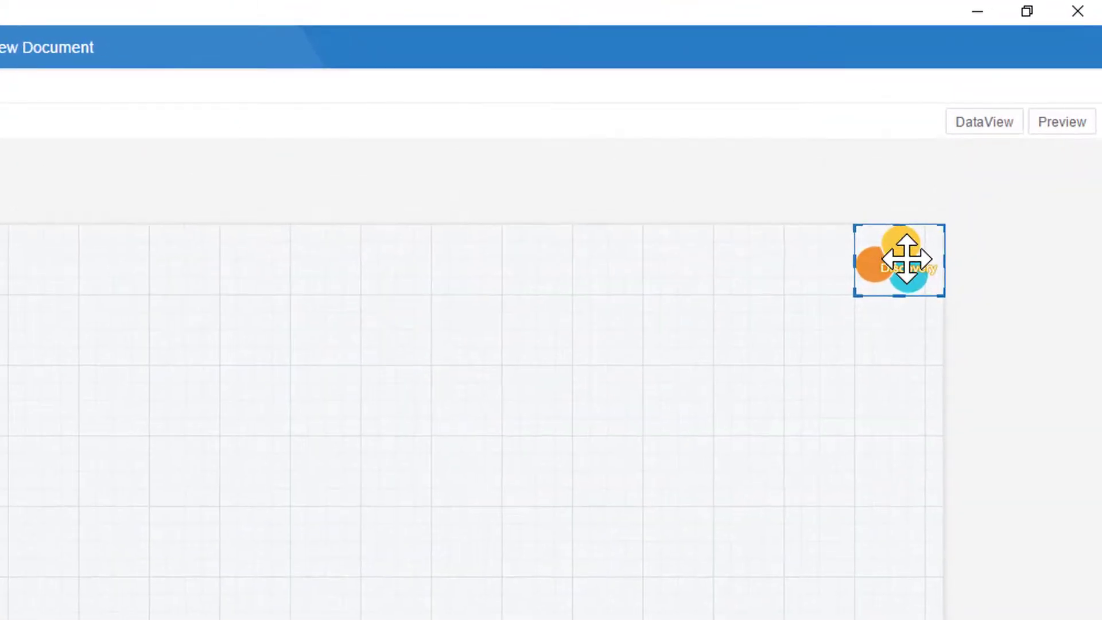
# Step: Fade the top-right Discovery icon to 25% opacity with its Transparency slider
pyautogui.click(900, 262)
pyautogui.click(966, 240)
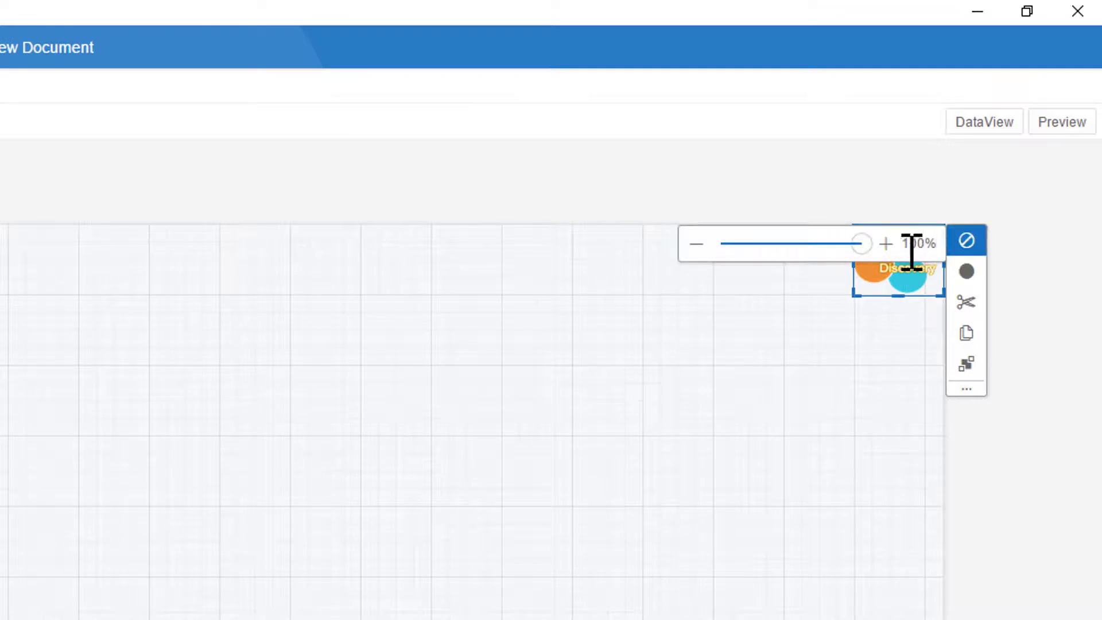
pyautogui.moveTo(862, 244); pyautogui.dragTo(755, 245)
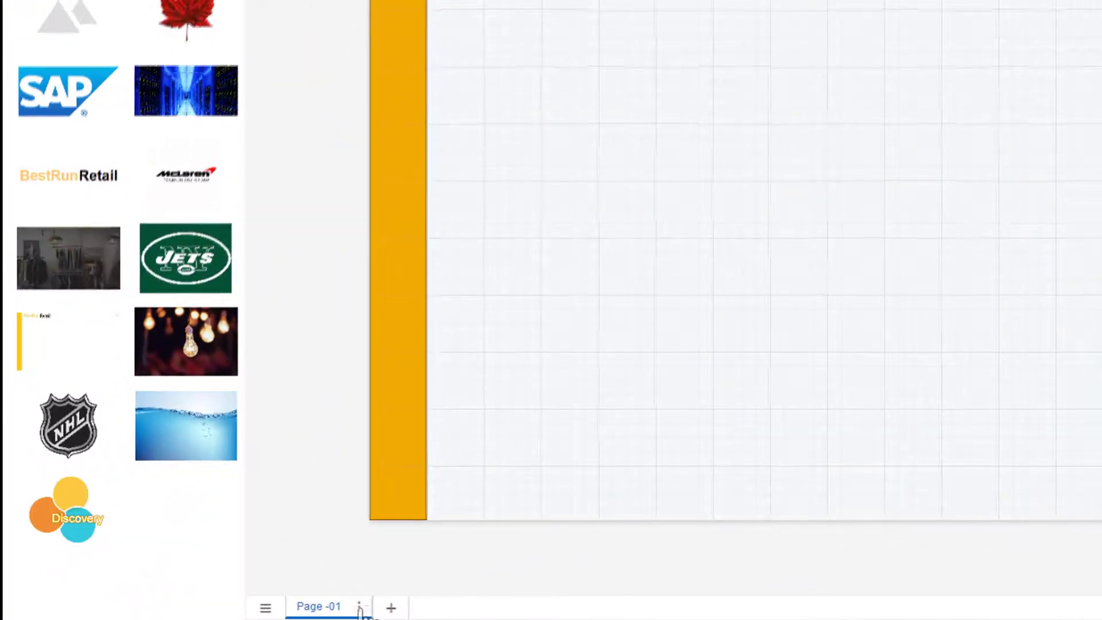
# Step: Duplicate the template page twice, copying Page-01 and then Page-01(2)
pyautogui.click(360, 606)
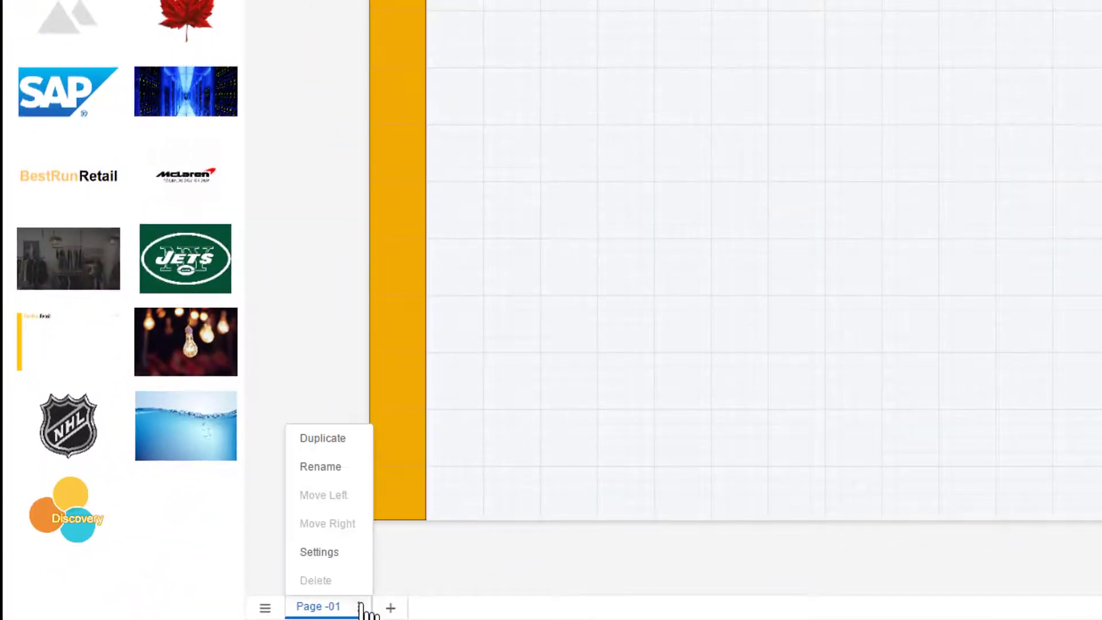
pyautogui.click(324, 438)
pyautogui.click(458, 606)
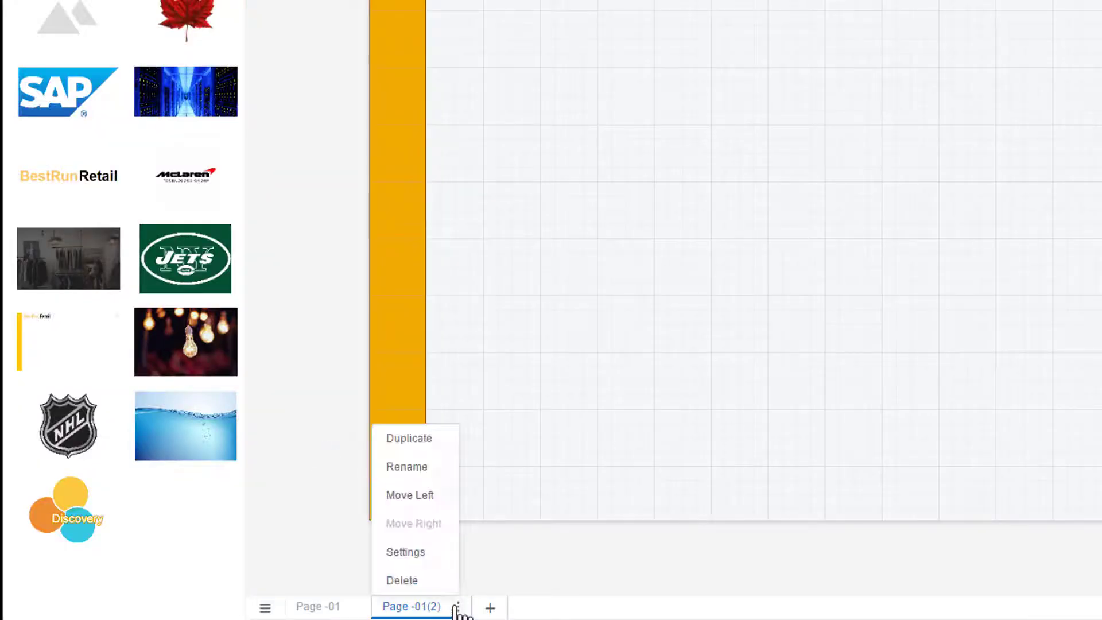
pyautogui.click(354, 462)
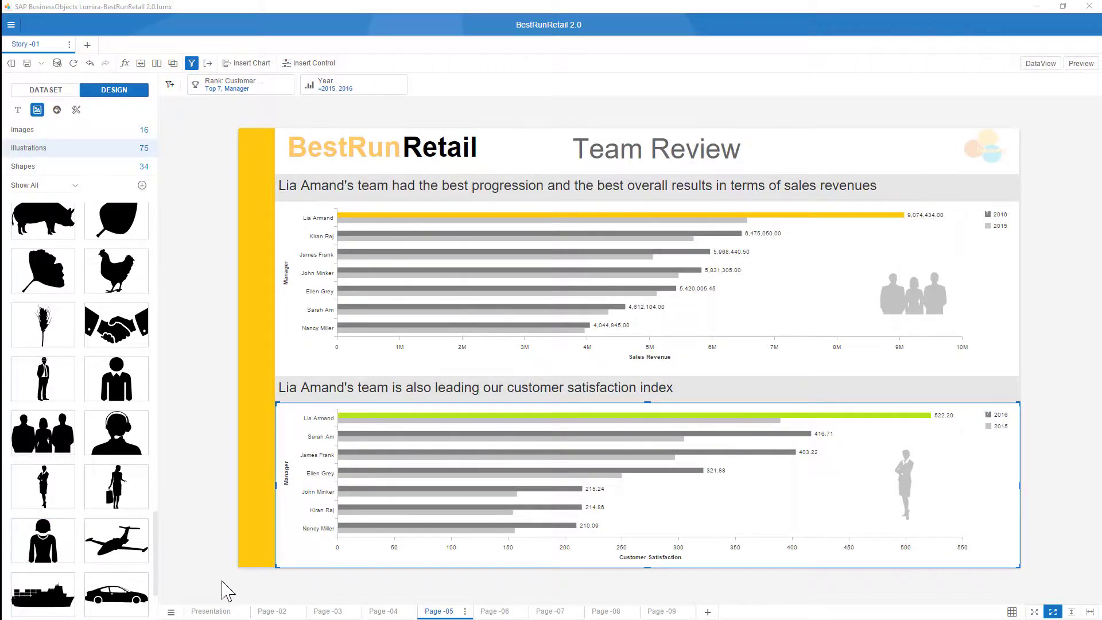
# Step: Page through Presentation, Page-02, Page-04, Team Review and Store Review pages
pyautogui.click(211, 612)
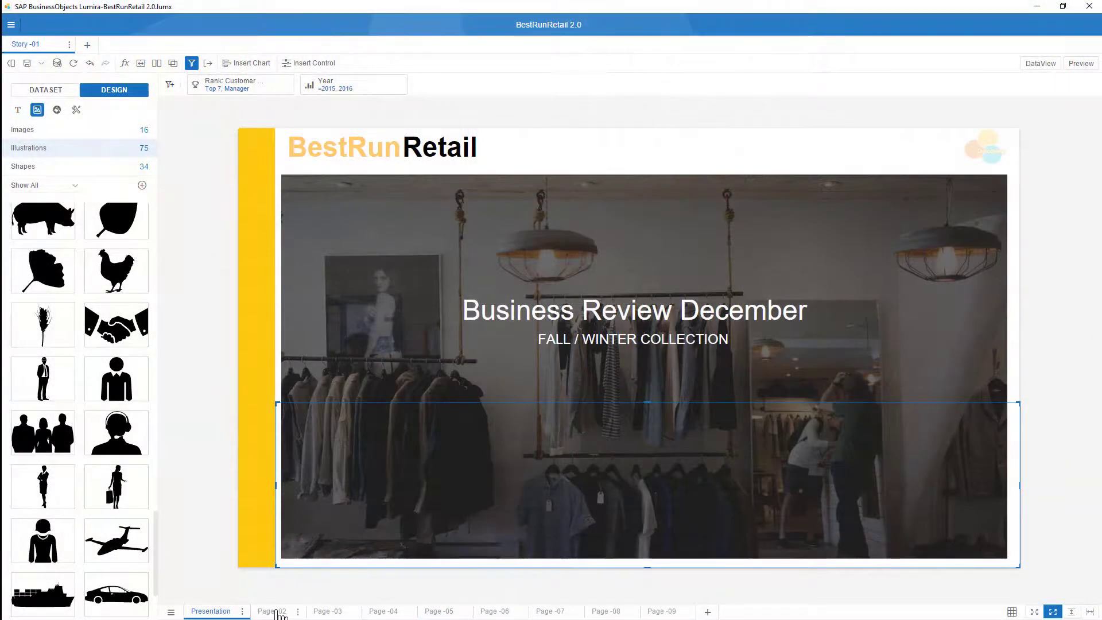
pyautogui.click(273, 611)
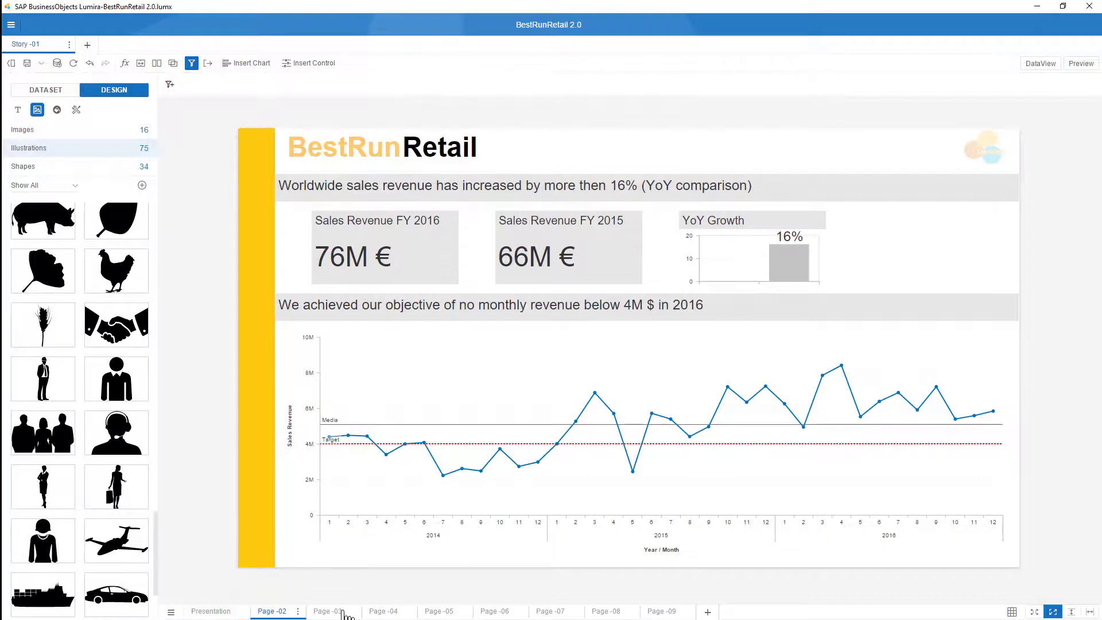
pyautogui.click(383, 612)
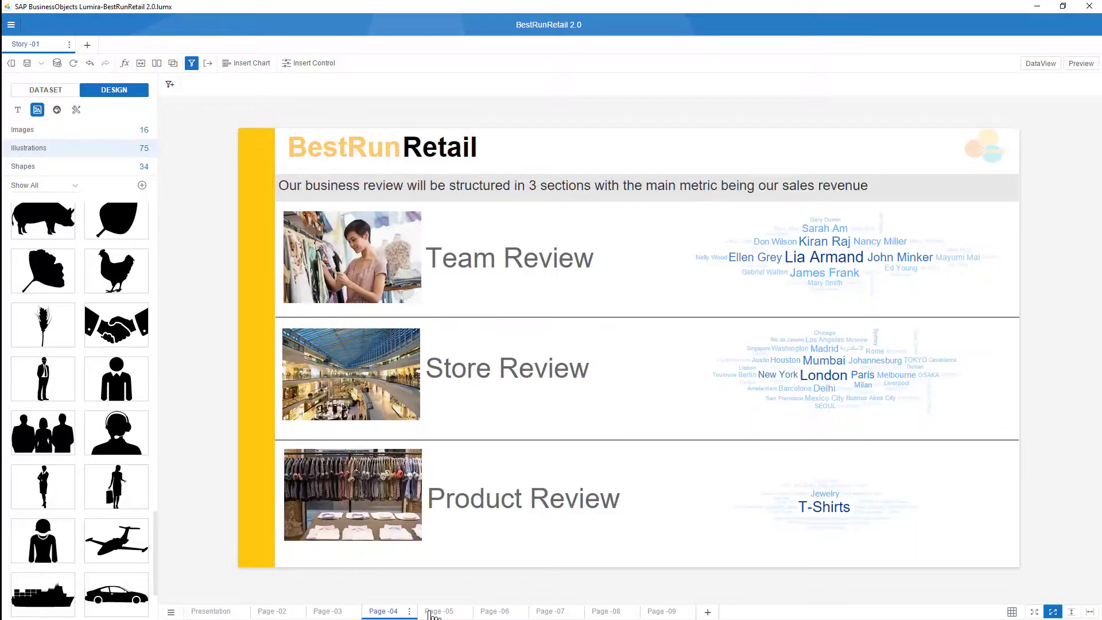
pyautogui.click(437, 612)
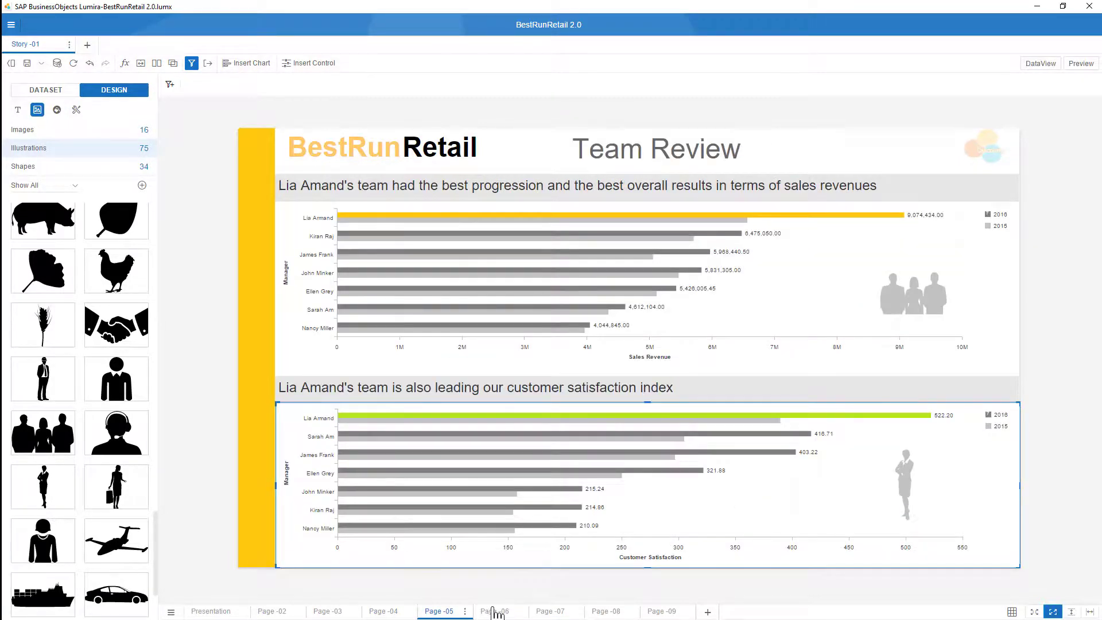
pyautogui.click(496, 611)
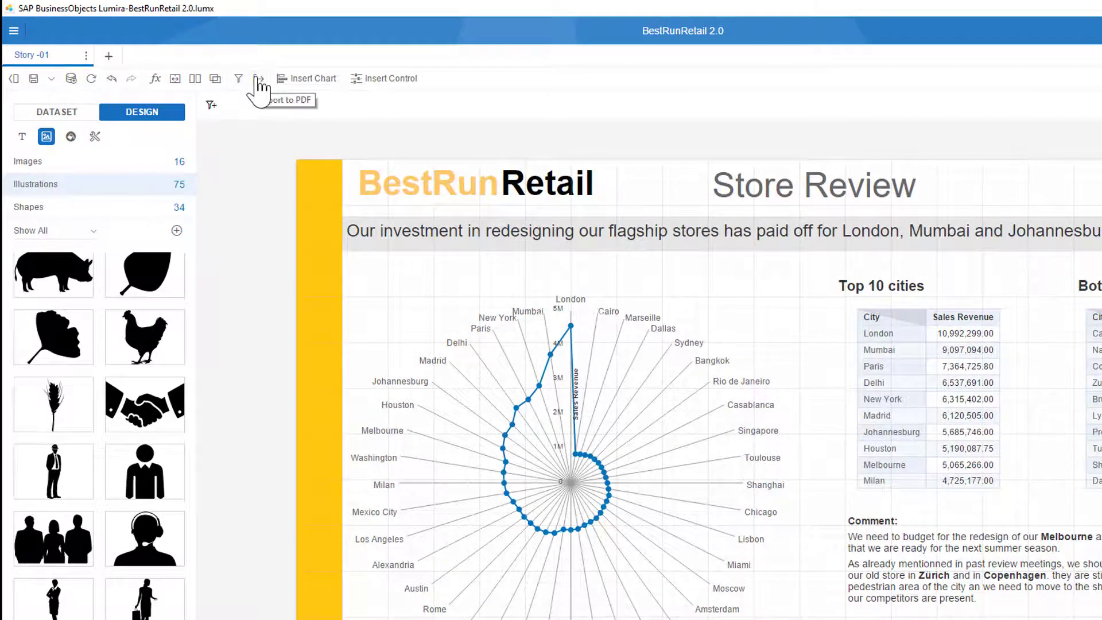
# Step: Open the Export as PDF dialog for Story -01 from the toolbar
pyautogui.click(259, 79)
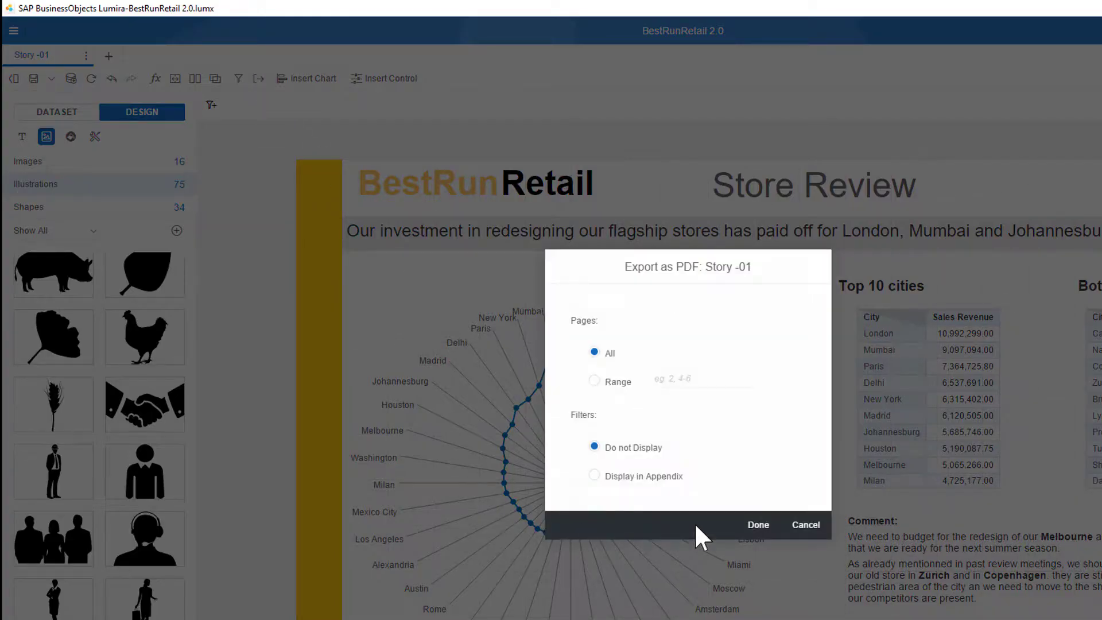